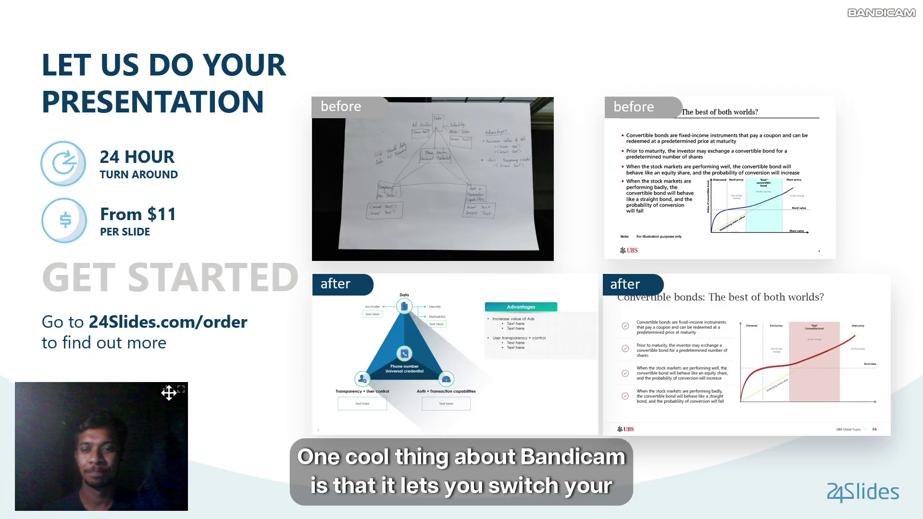
Check for updates from Bandicam's About page, confirming version 2024 v7.1.4 is the latest
left_click_drag(163, 392, 881, 31)
key("Right")
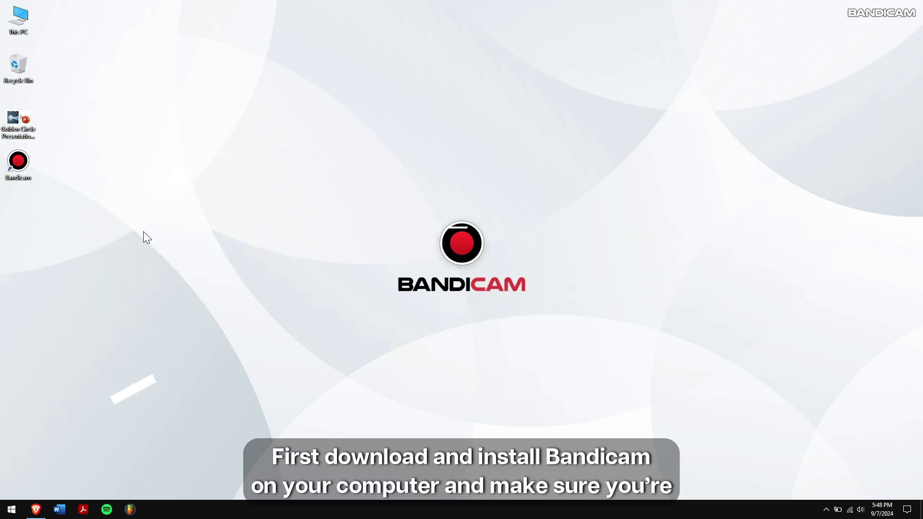
left_click_drag(57, 203, 48, 170)
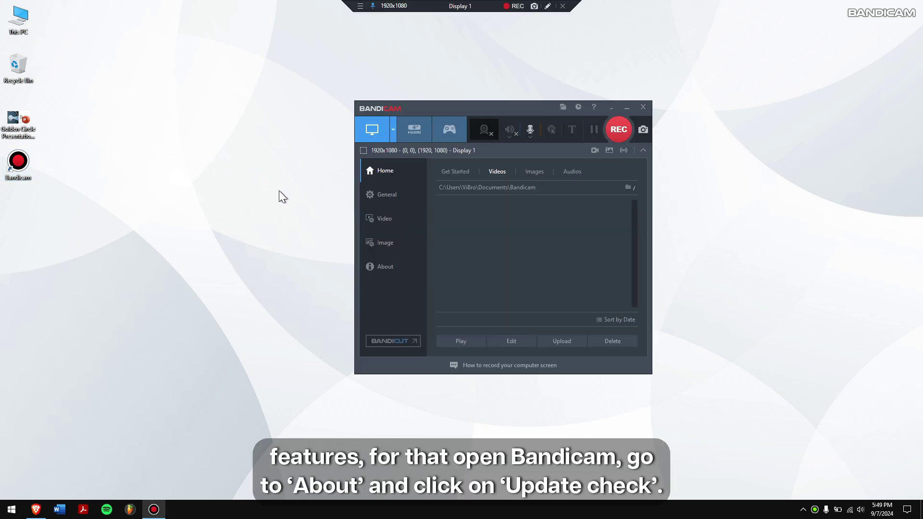
left_click(385, 269)
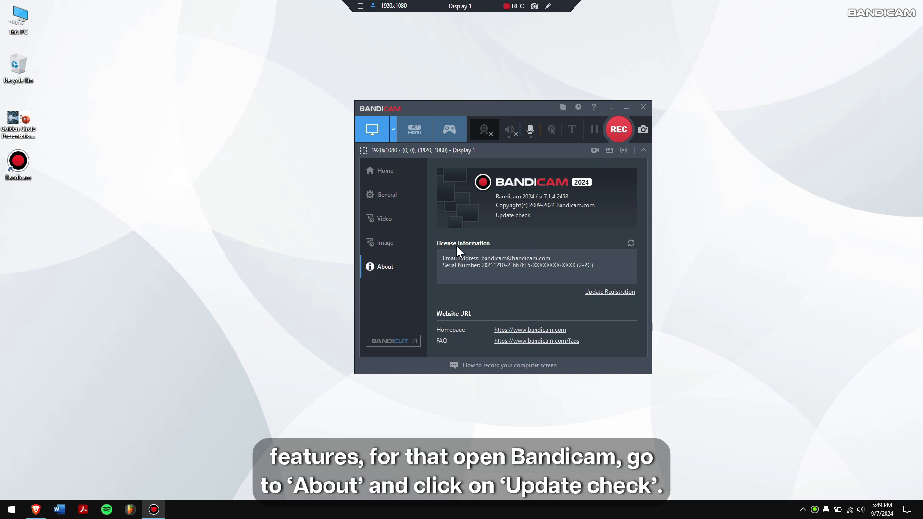
left_click(512, 216)
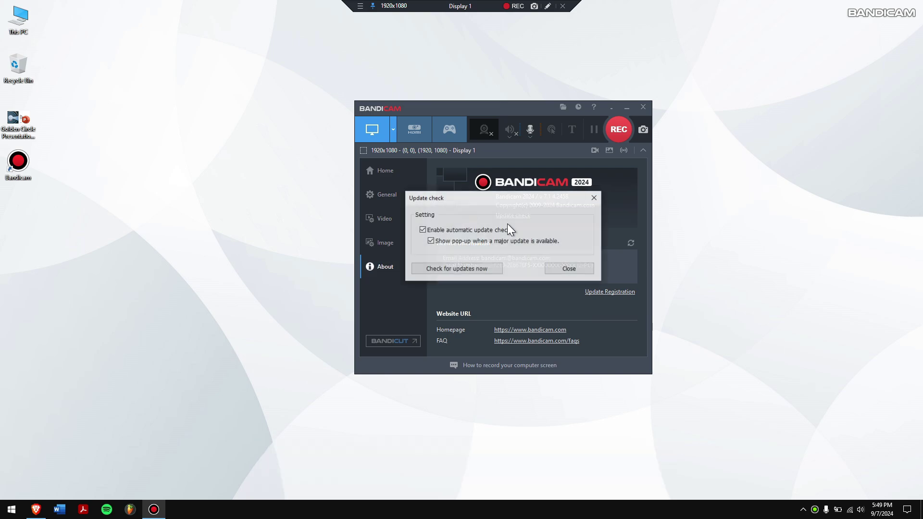
left_click(431, 271)
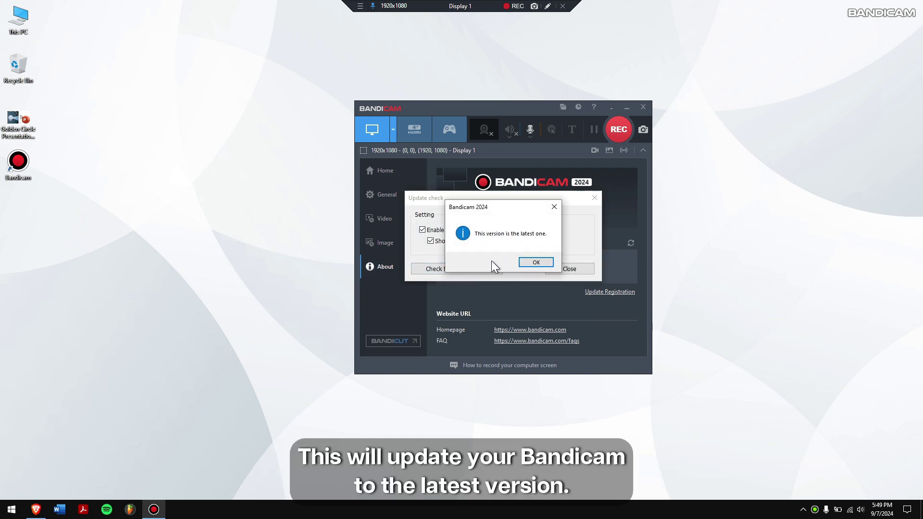
left_click(536, 262)
left_click(570, 268)
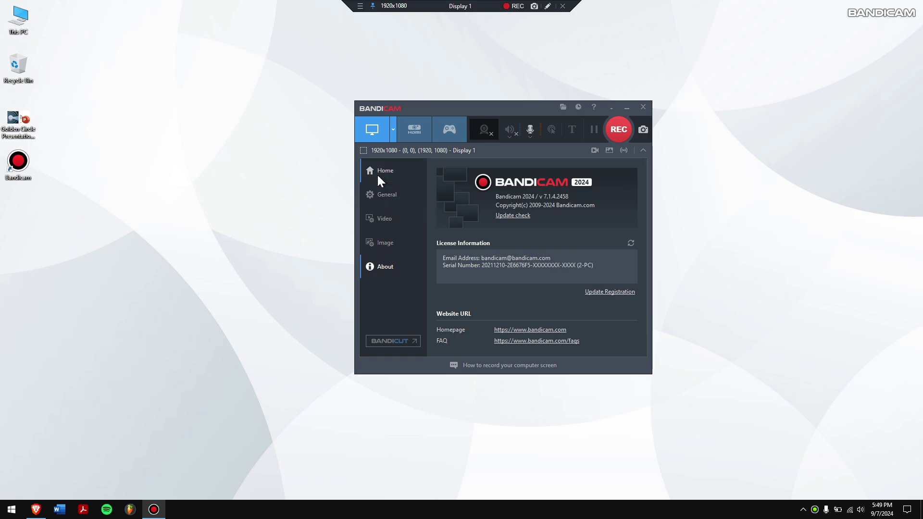
Set the microphone to Default Input Device and disable the speaker sound source
left_click(378, 173)
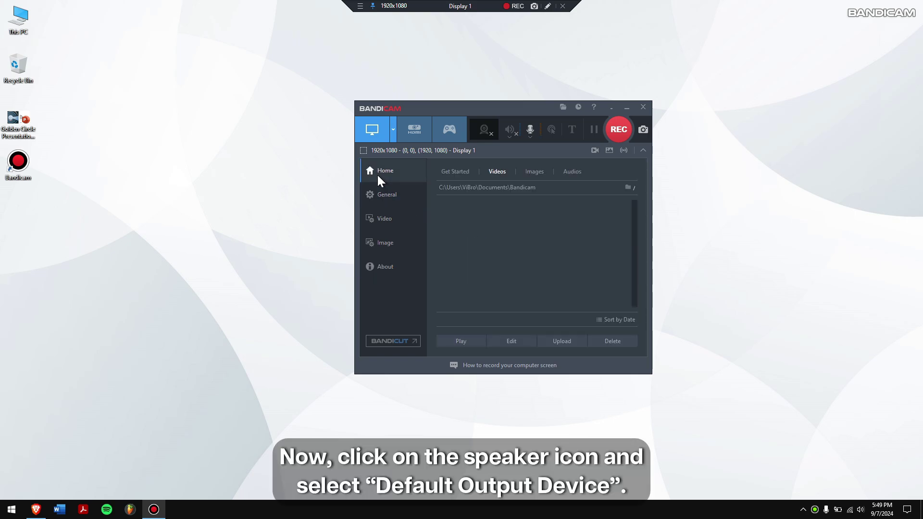
left_click(510, 137)
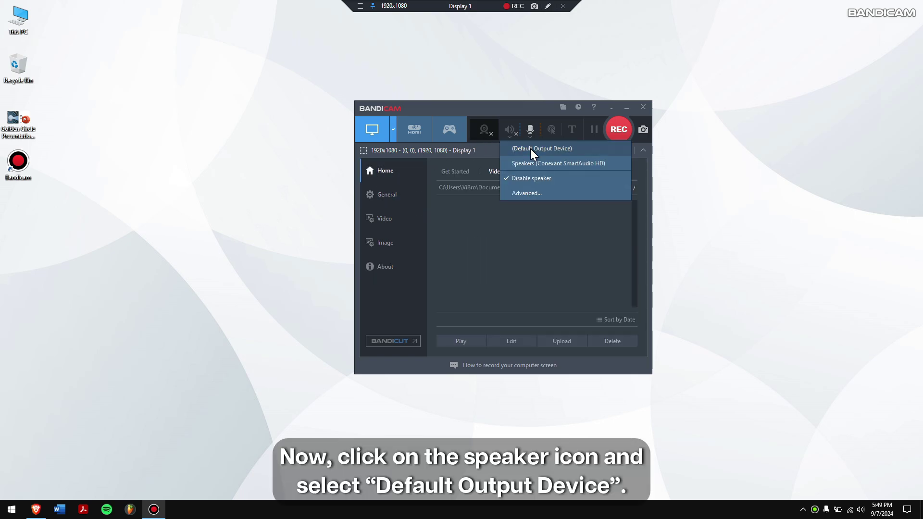
left_click(530, 149)
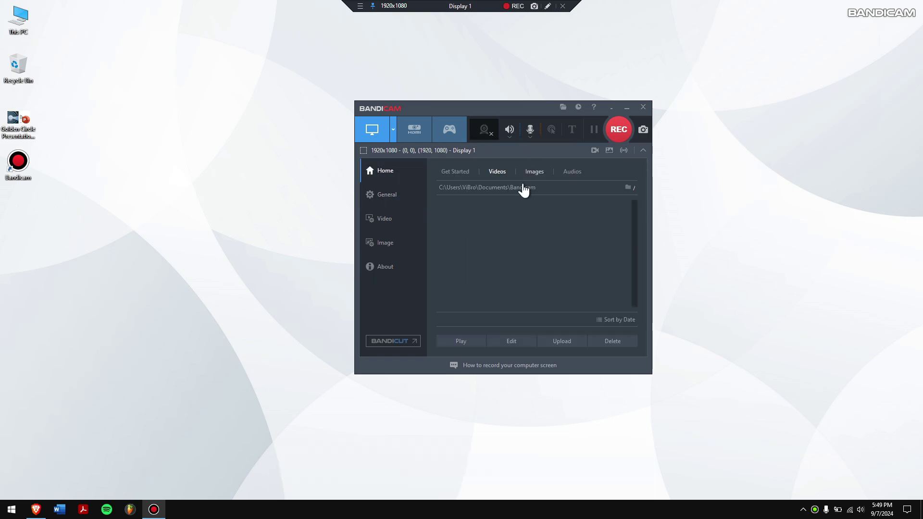
left_click(532, 131)
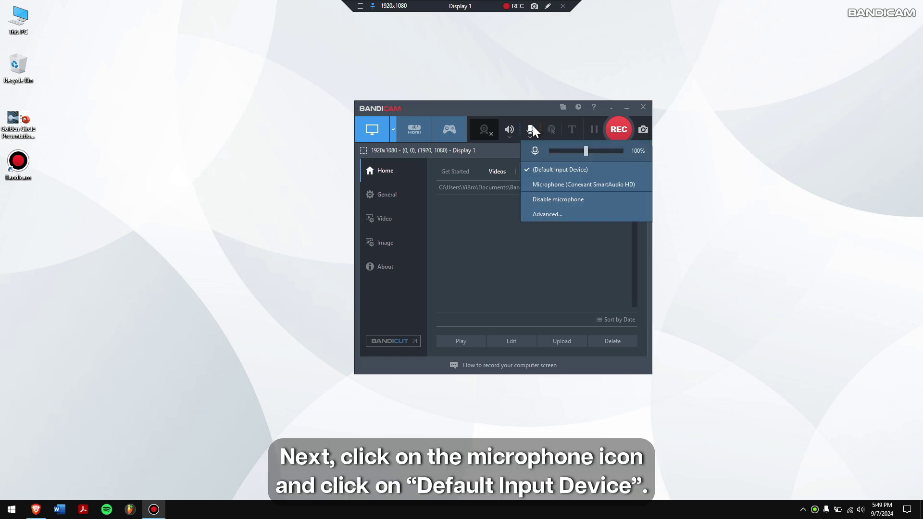
left_click(594, 173)
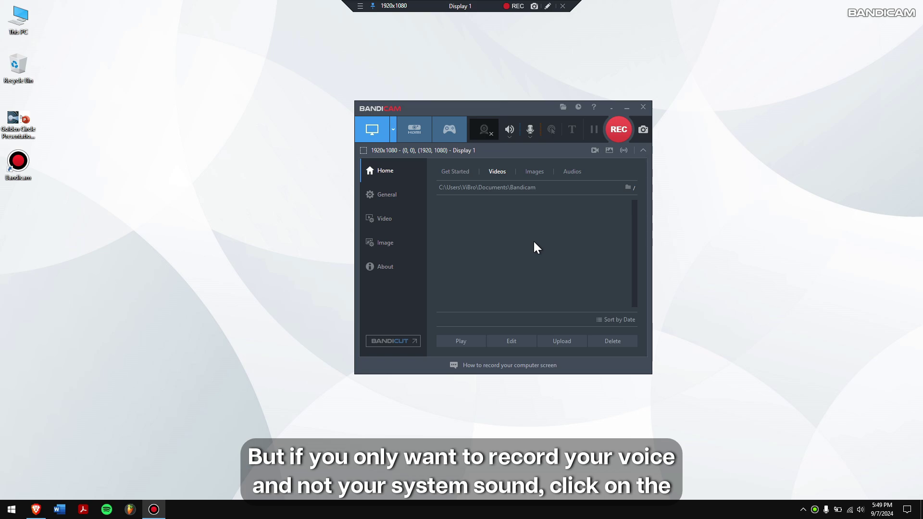
left_click(509, 132)
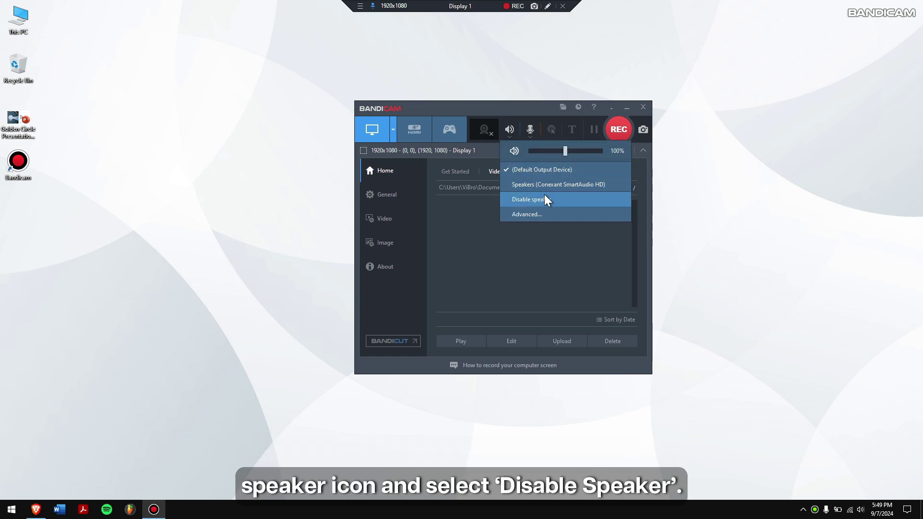
left_click(571, 206)
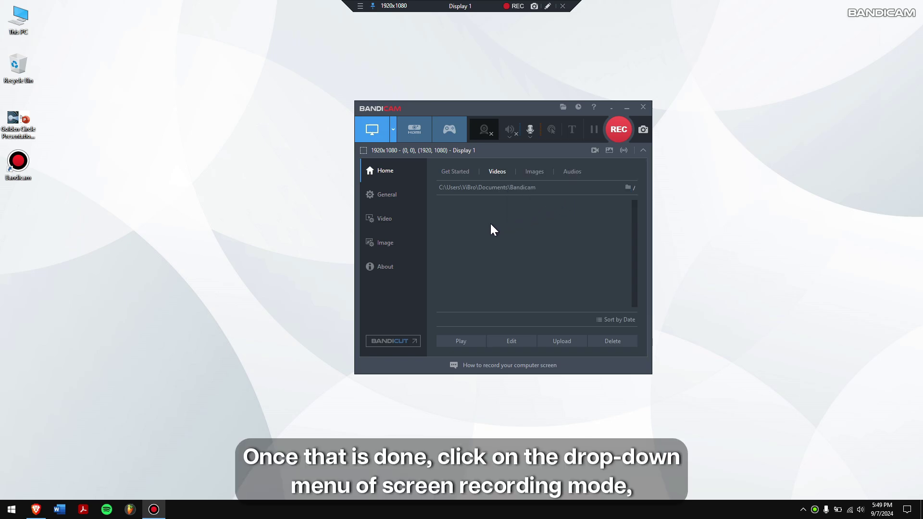
Set the recording mode to Fullscreen on Display 1 (1920x1080) with Always show control bar
left_click(394, 132)
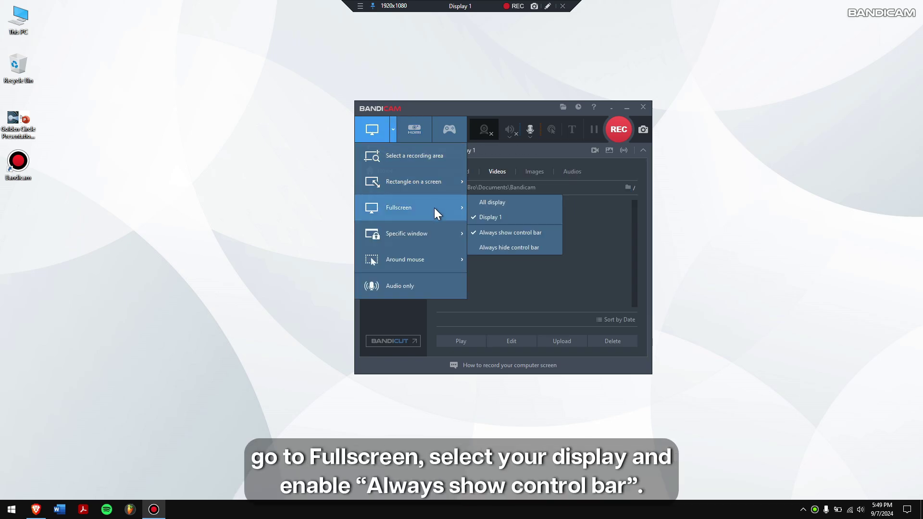
mouse_move(404, 208)
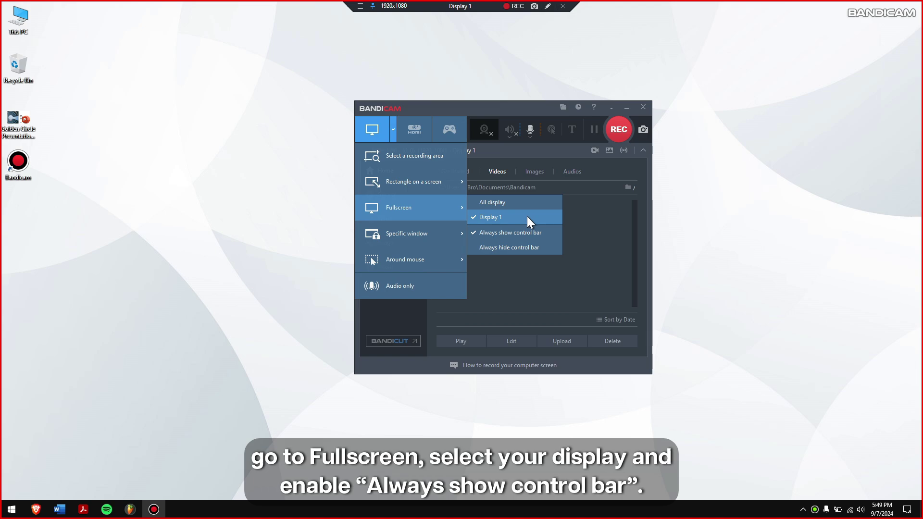
left_click(549, 233)
left_click(393, 131)
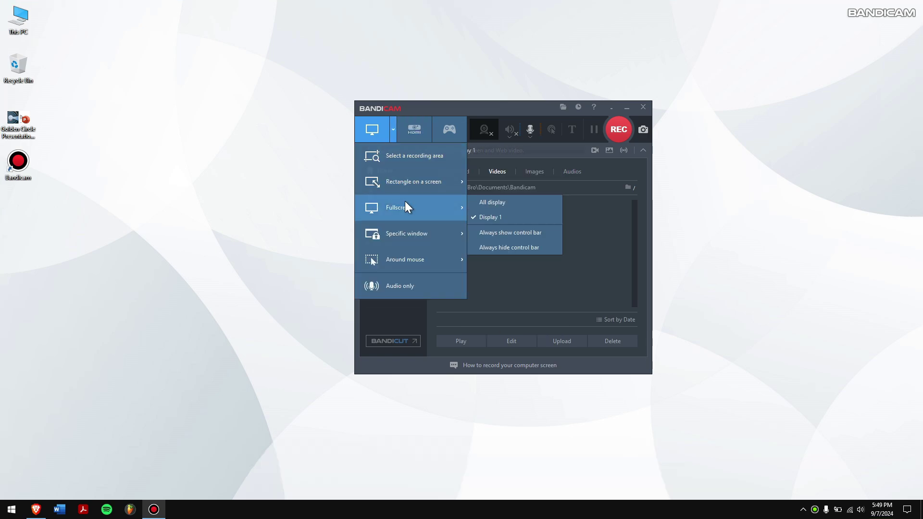
left_click(528, 232)
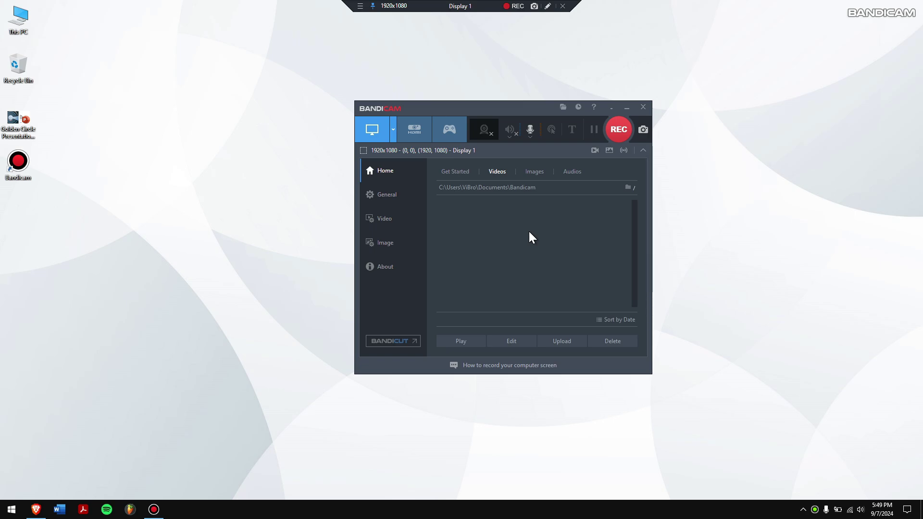
Enable 'Exclude Bandicam windows from recording' in the Video recording settings and confirm
left_click(394, 218)
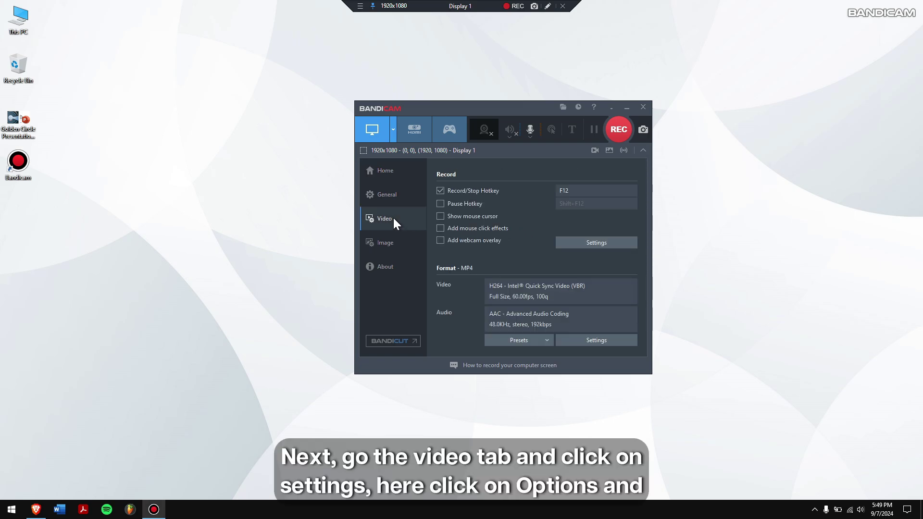
left_click(582, 243)
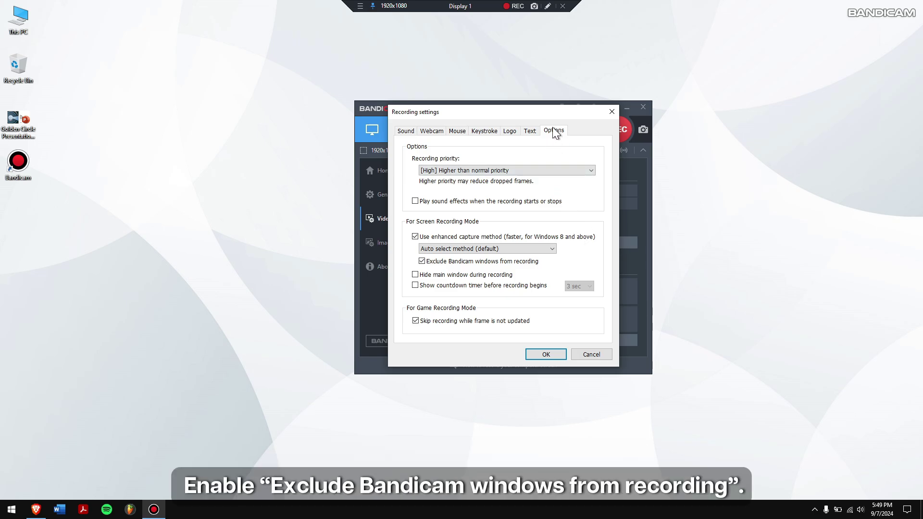
left_click(441, 264)
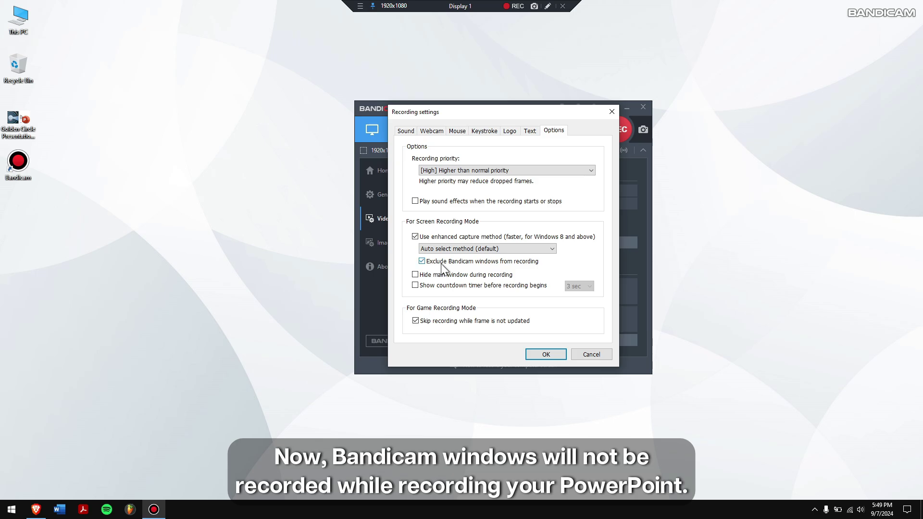
left_click(535, 352)
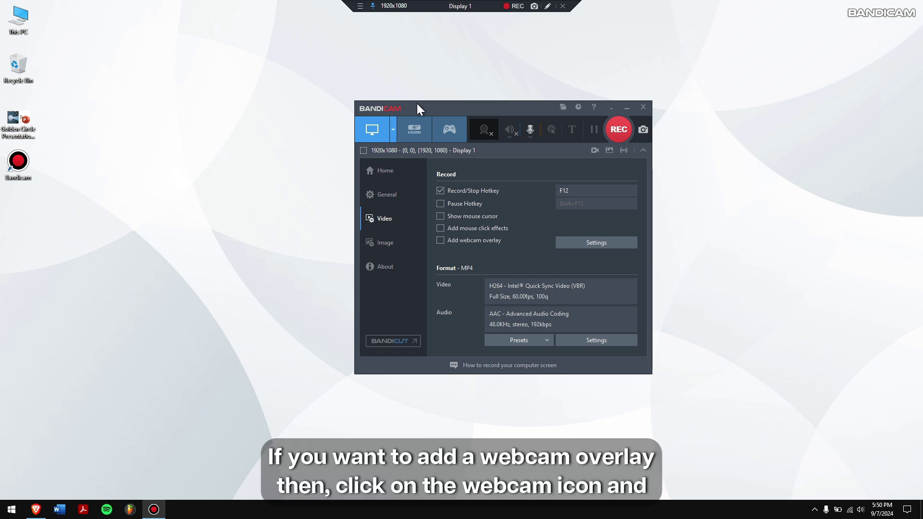
Enable the USB2.0 VGA UVC WebCam overlay, its on-screen preview and the preview toggle hotkey
left_click(483, 127)
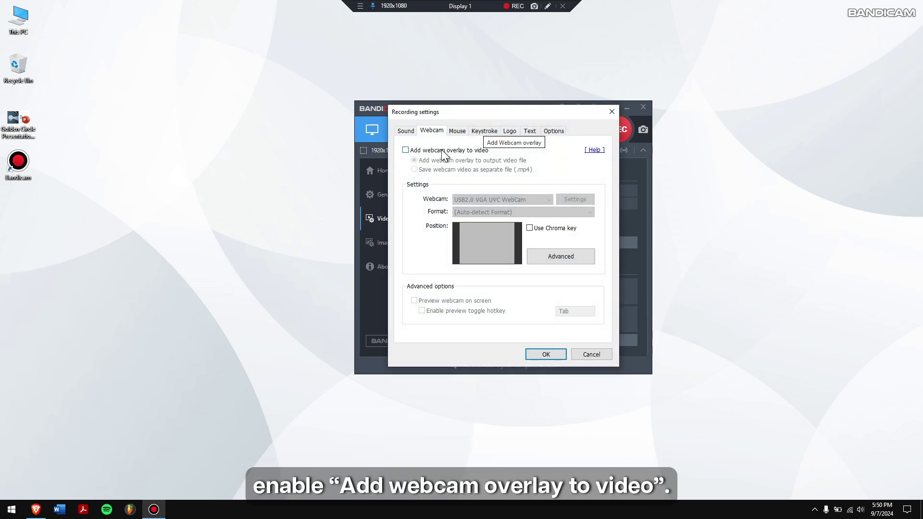
left_click(443, 151)
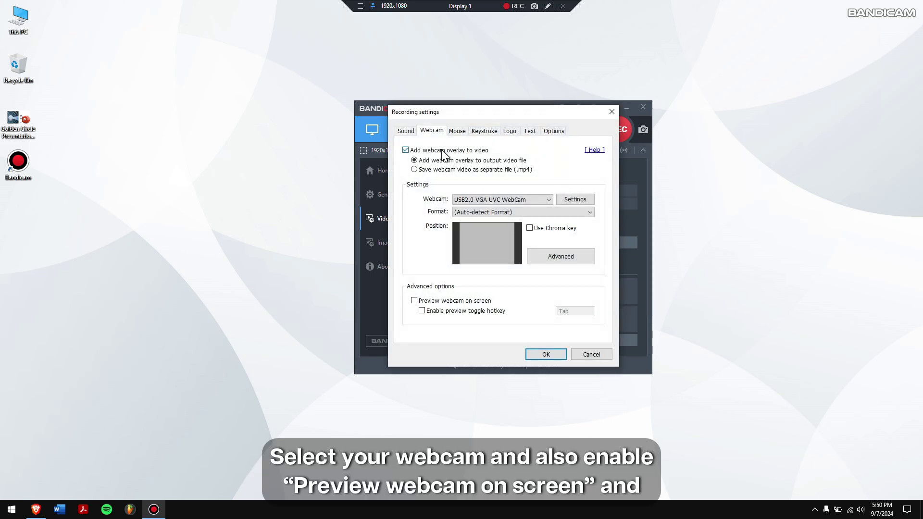
left_click(432, 303)
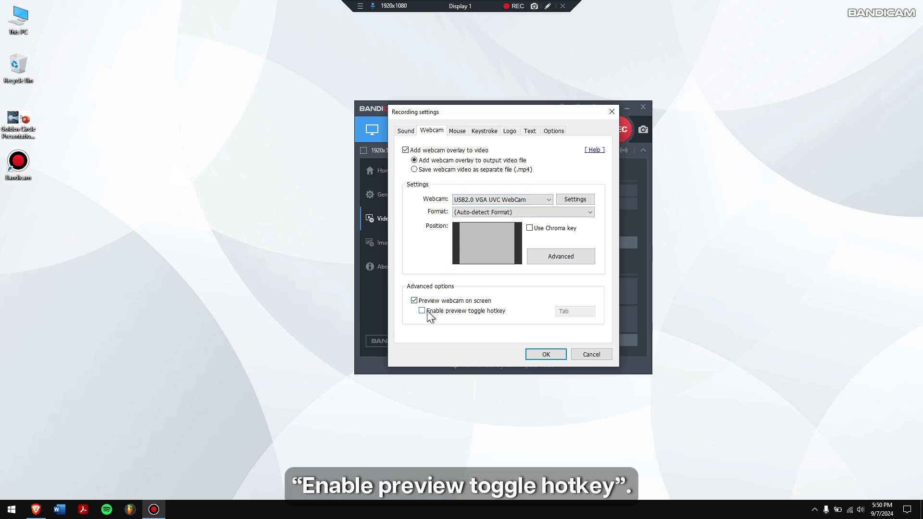
left_click(422, 311)
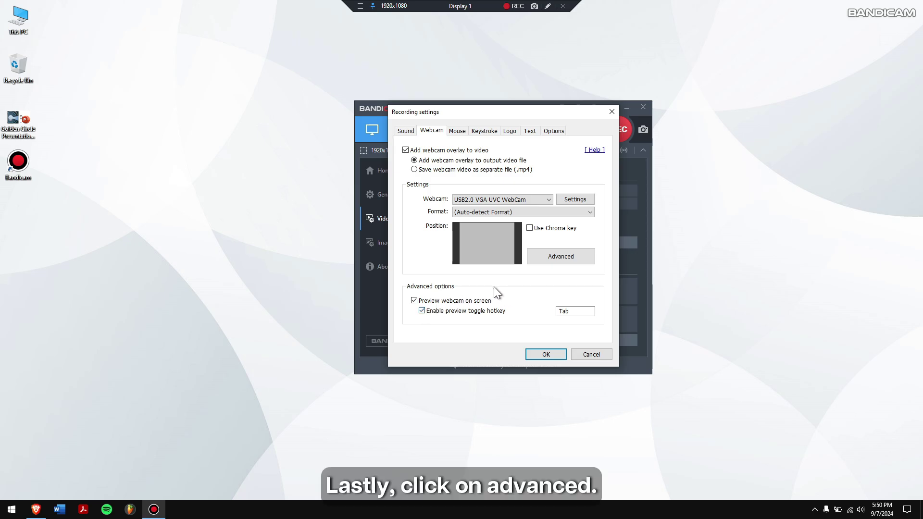
Apply the bottom-left overlay preset, set overlay size to 25%, and confirm both dialogs
left_click(552, 262)
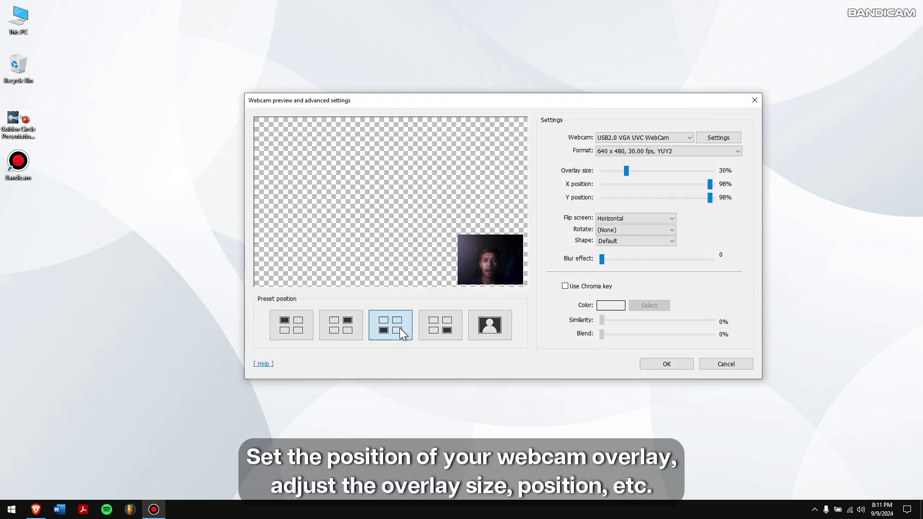
left_click(400, 328)
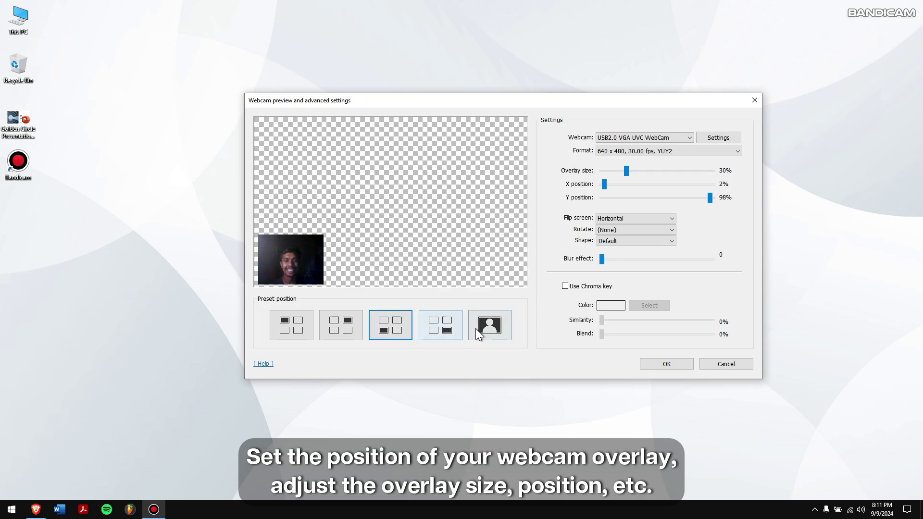
left_click_drag(624, 169, 618, 170)
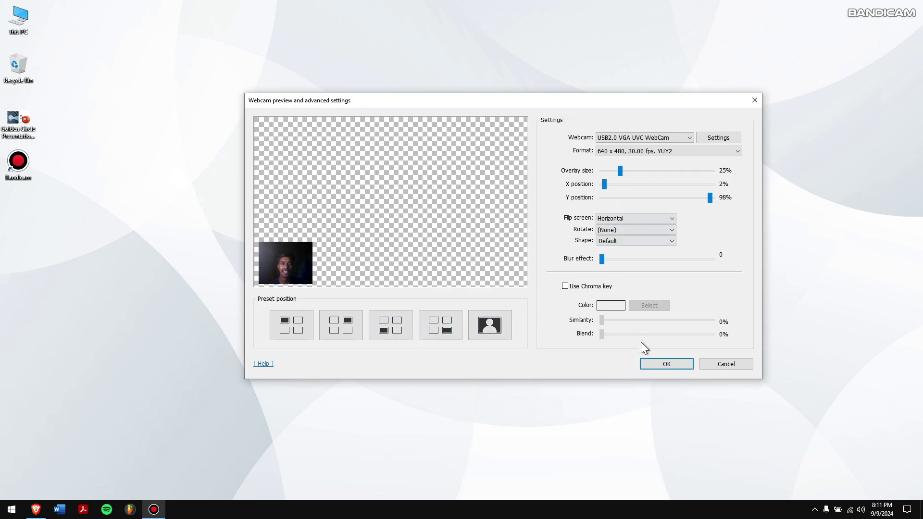
left_click(654, 363)
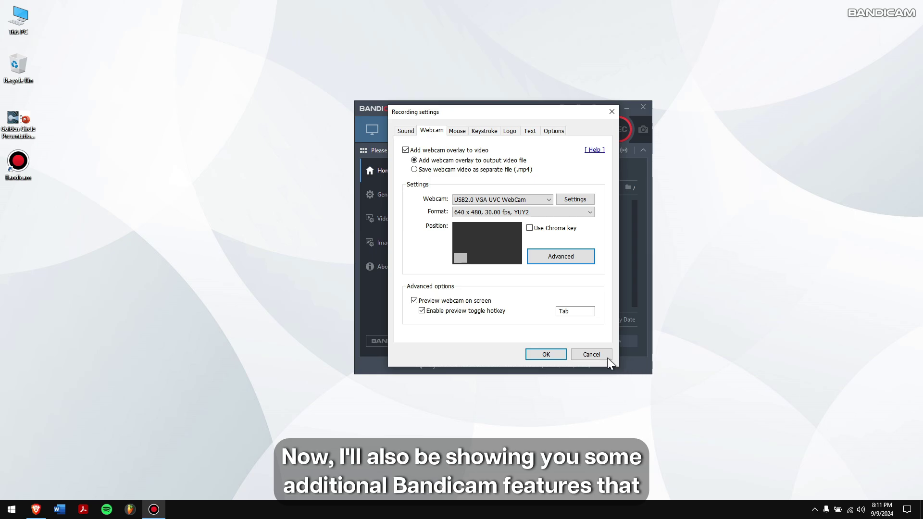
left_click(547, 355)
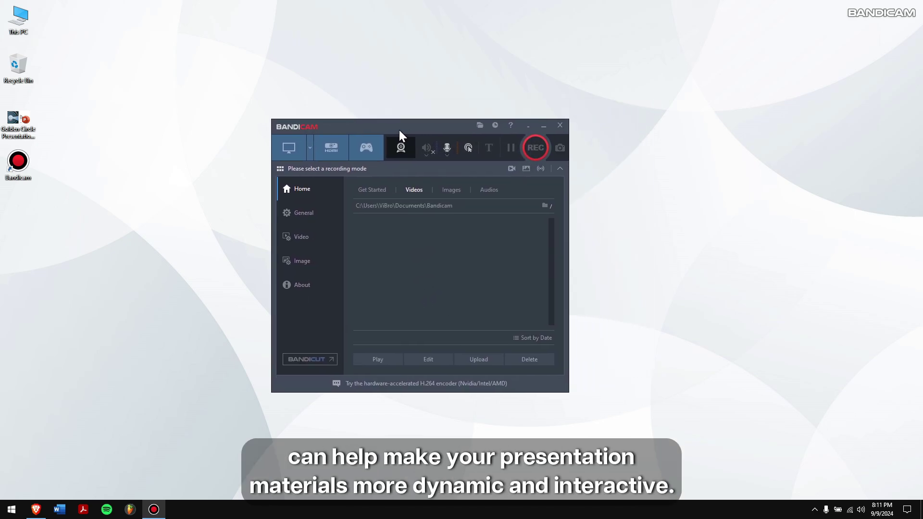
Move the Bandicam window down and left, then bring up the mouse cursor effect settings
left_click_drag(483, 113, 381, 136)
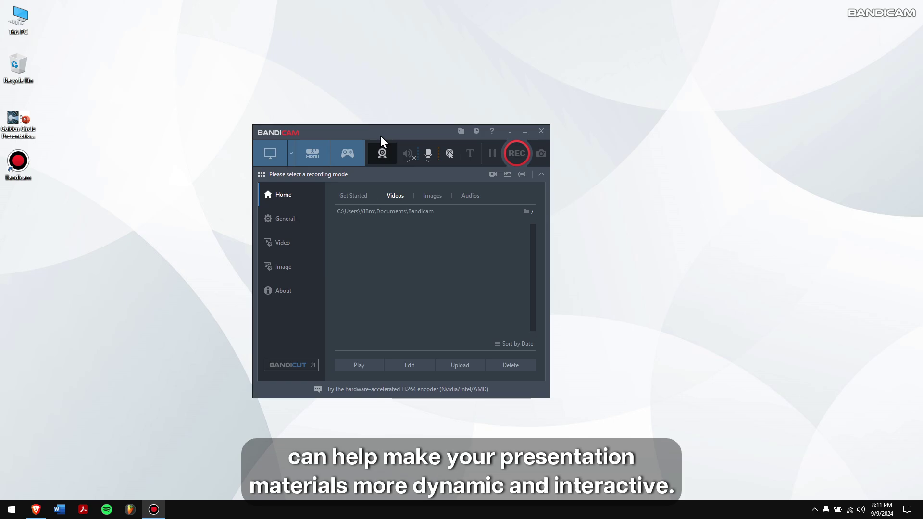
left_click(453, 155)
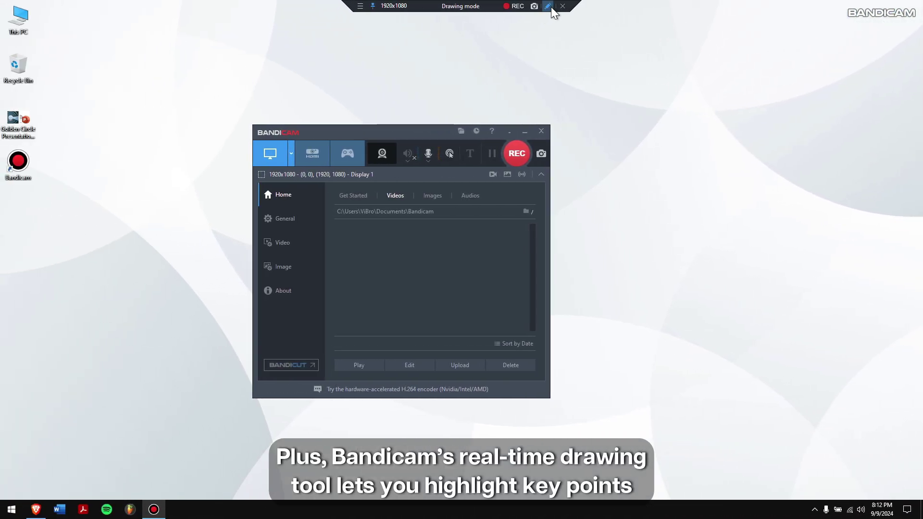
Write a red 'Hi!' on the screen with the real-time drawing pen
left_click(550, 7)
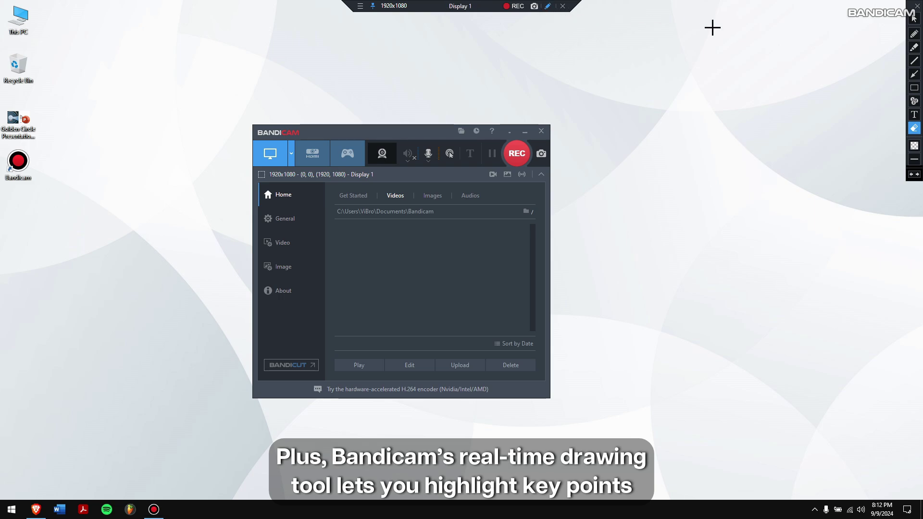
left_click(913, 35)
left_click_drag(628, 55, 618, 122)
left_click_drag(665, 63, 651, 132)
mouse_move(614, 90)
left_mouse_down()
mouse_move(667, 91)
mouse_move(689, 141)
left_mouse_up()
left_click_drag(749, 58, 748, 132)
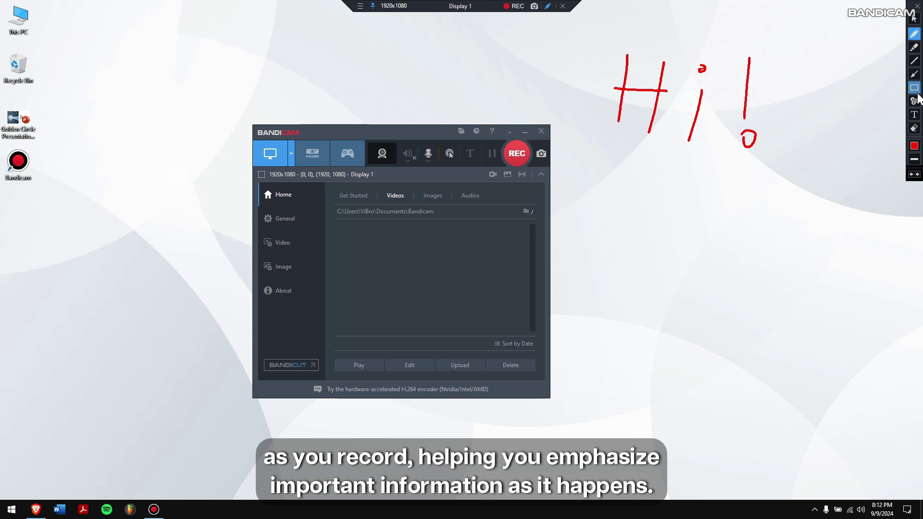
Erase the 'Hi!' drawing and exit screen drawing mode
left_click(913, 128)
left_click_drag(821, 186, 589, 40)
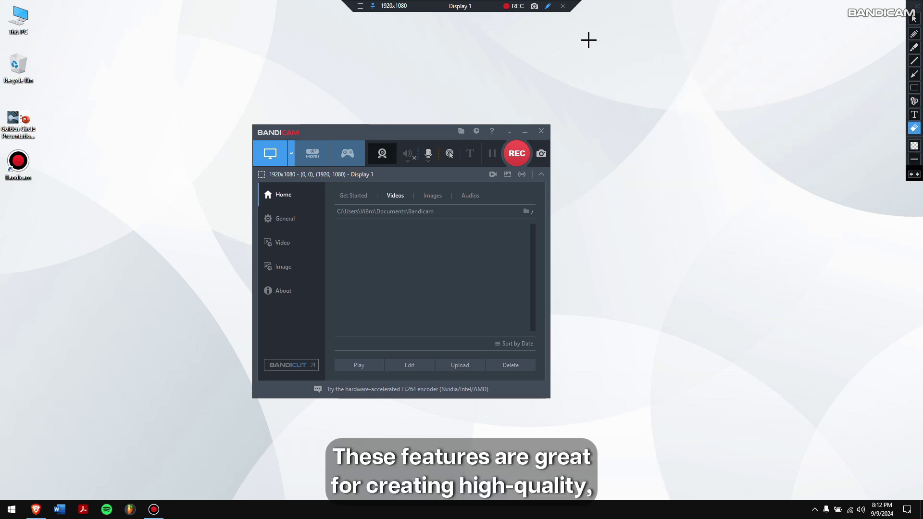
left_click(917, 6)
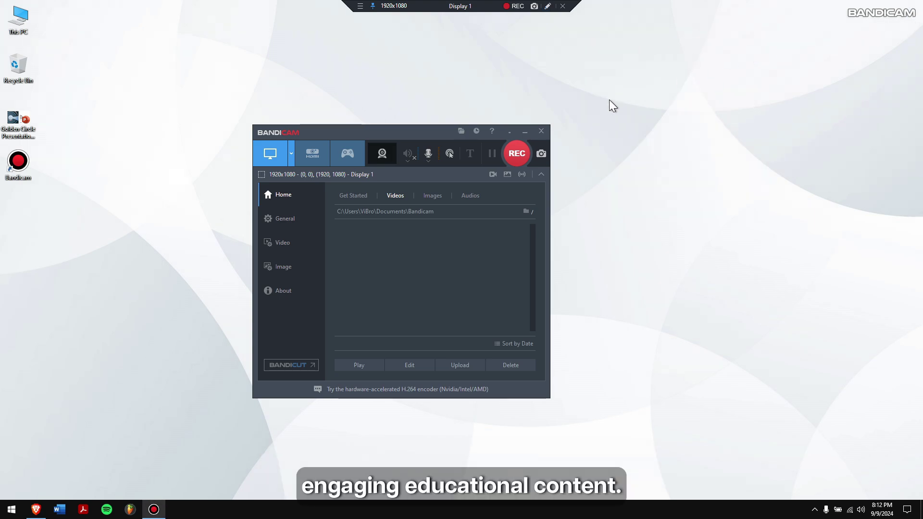
Minimise Bandicam, open Golden Circle Presentation, and start the slide show with F5
left_click(520, 131)
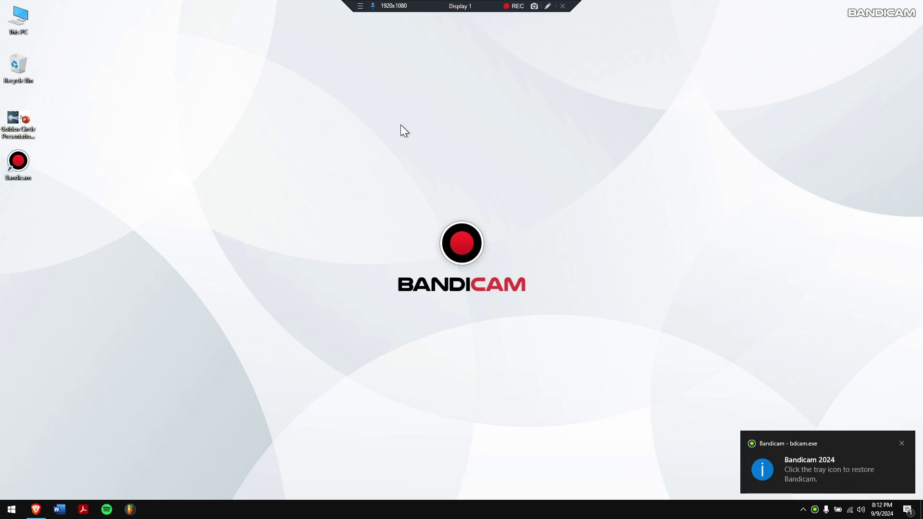
double_click(36, 136)
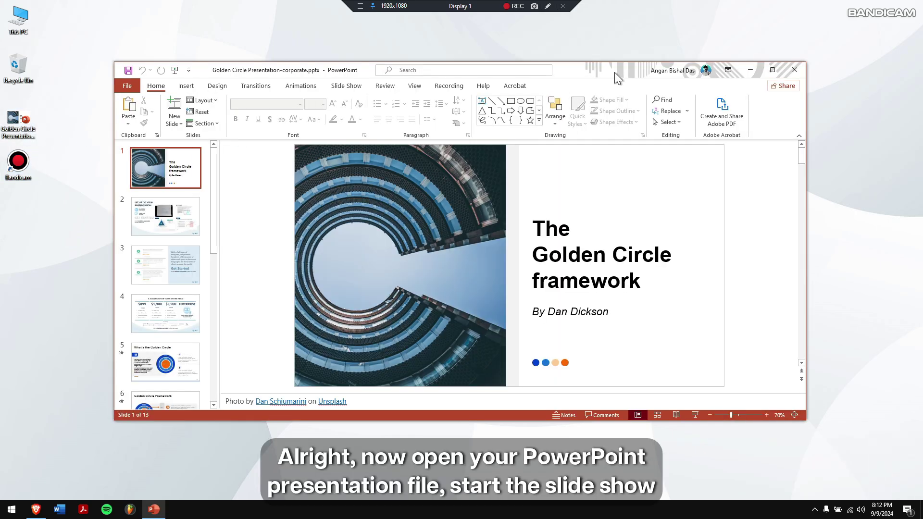
key("F5")
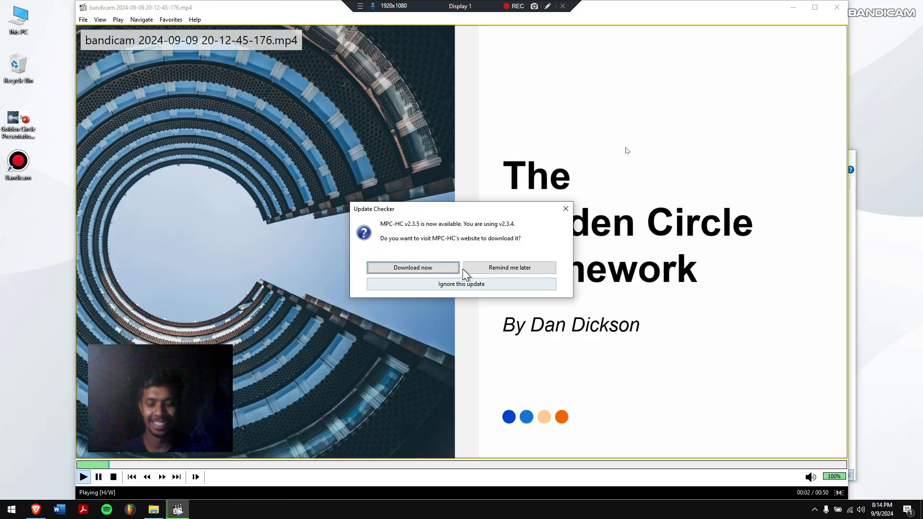
Dismiss MPC-HC's Update Checker and play the recorded lecture fullscreen
left_click(564, 209)
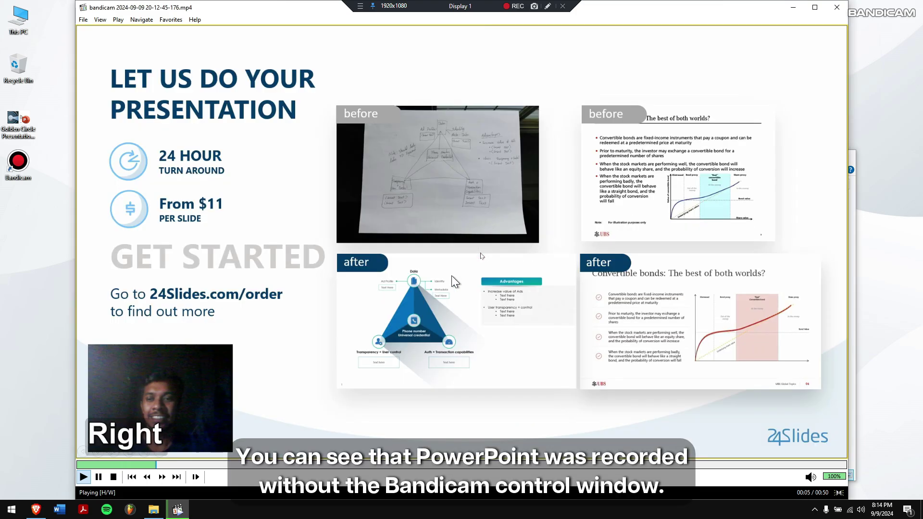
double_click(452, 282)
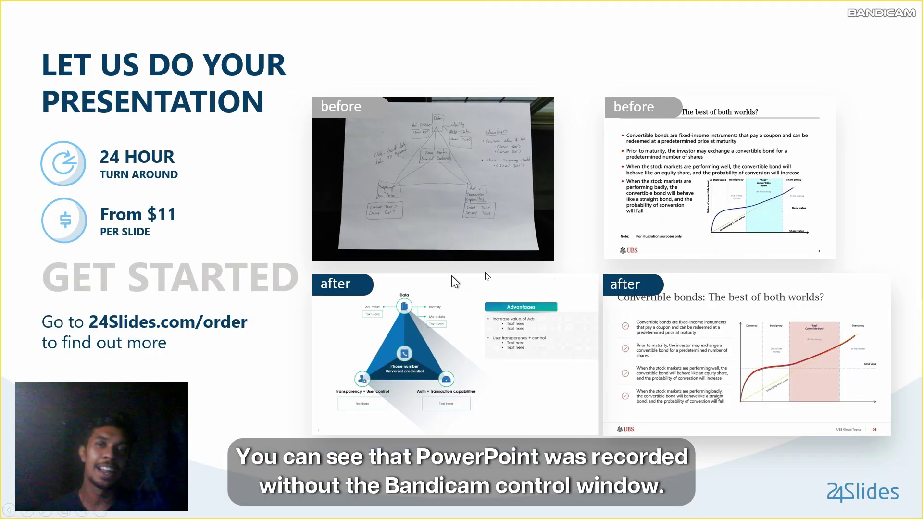